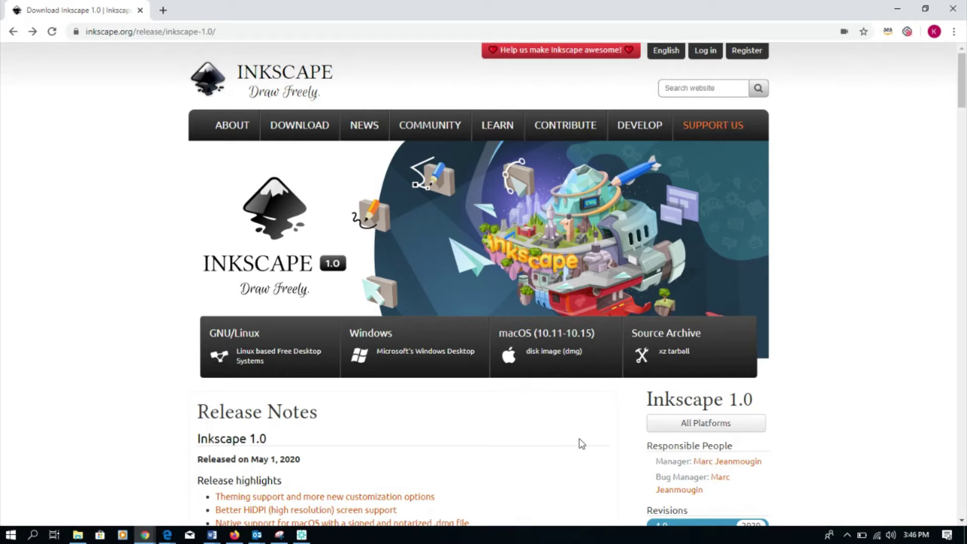
Step: Download the Inkscape 1.0 installer via Windows, 64-bit and 'Installer in .exe format'
left_click(432, 356)
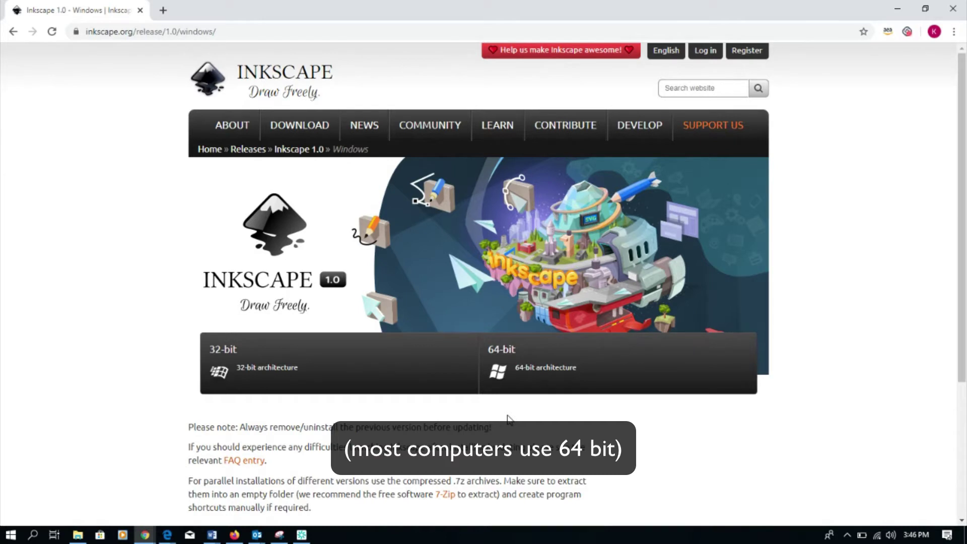
left_click(528, 357)
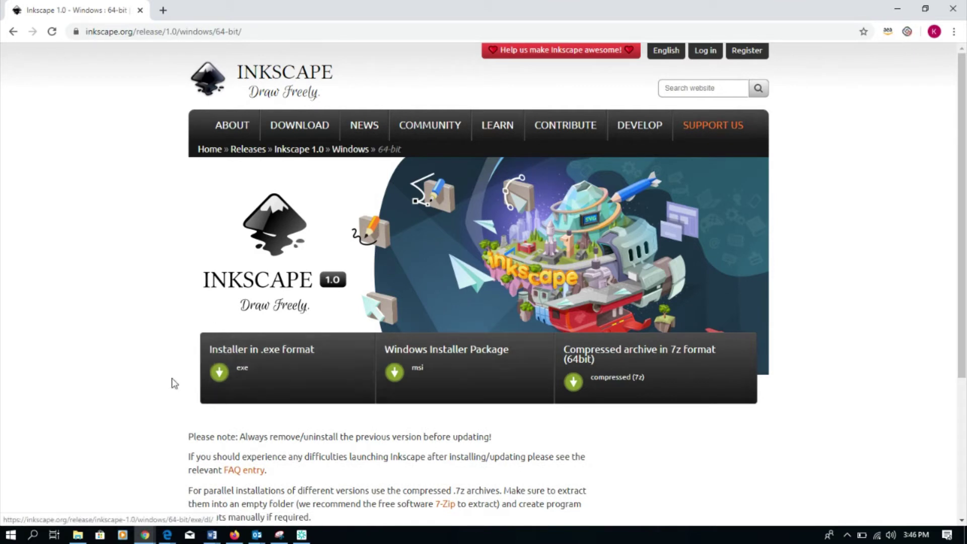
left_click(290, 379)
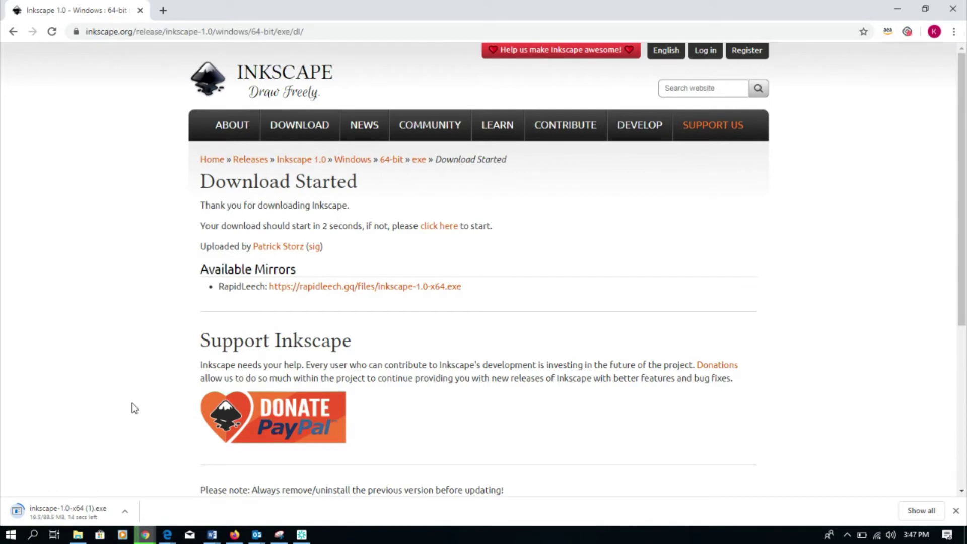
Step: Run the downloaded inkscape .exe from Chrome's download bar
left_click(66, 514)
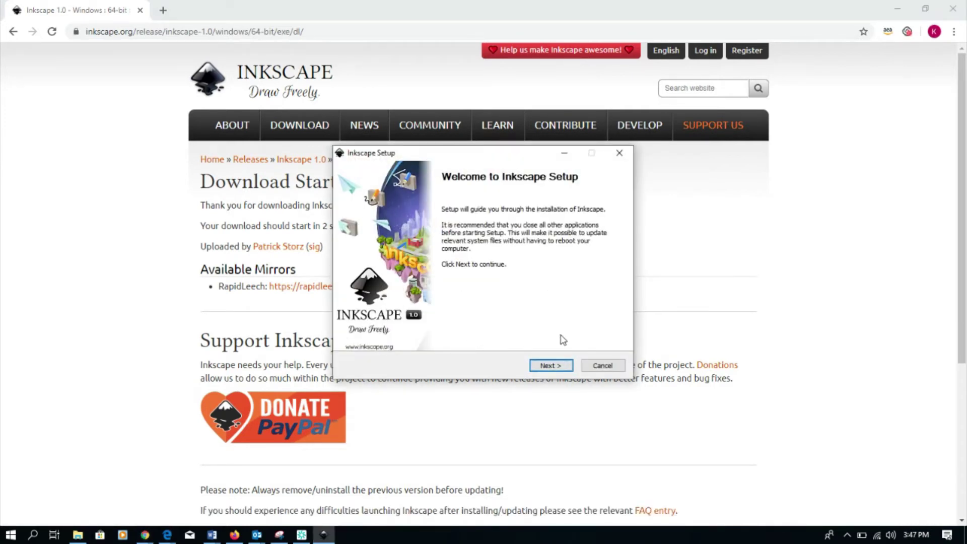
Step: Install Inkscape 1.0, accepting the license and default folders, then finish with Run Inkscape
left_click(557, 370)
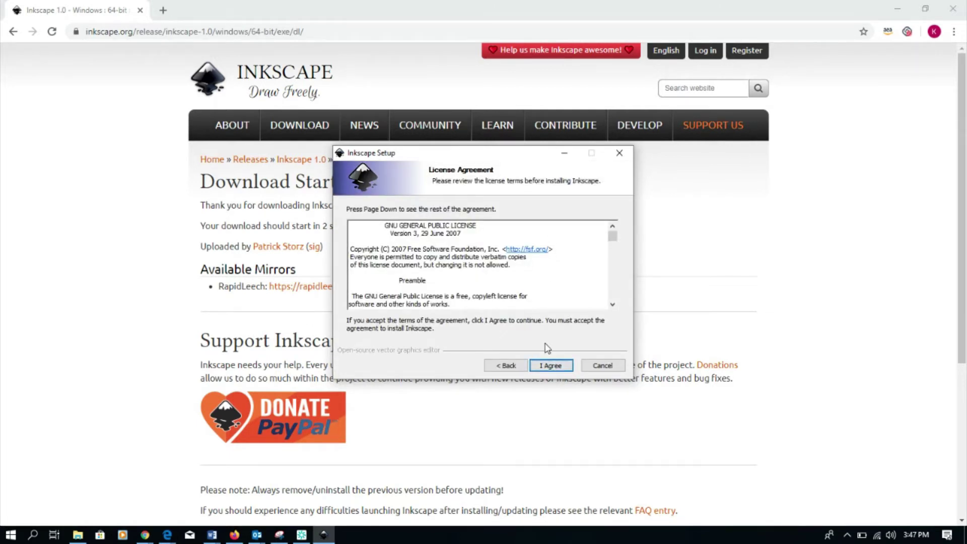
left_click(544, 369)
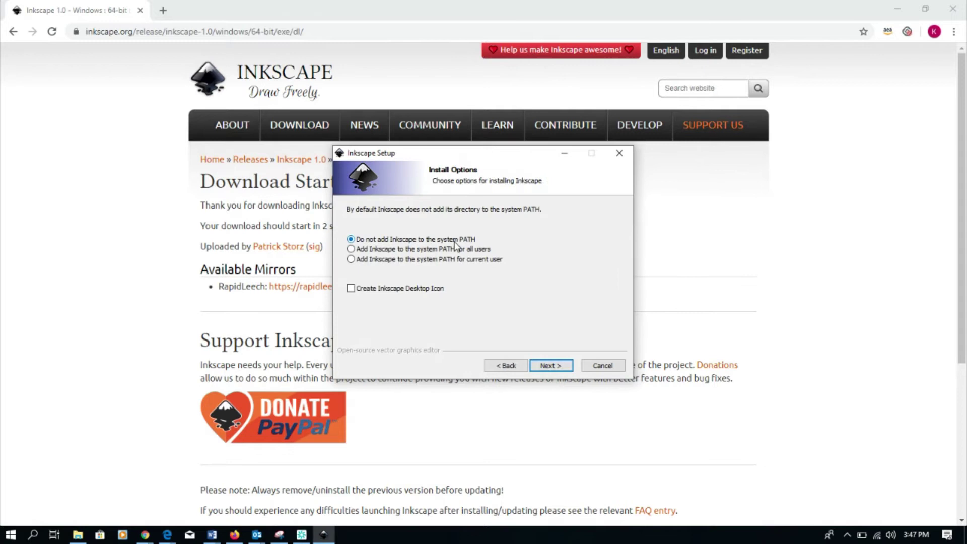
left_click(546, 369)
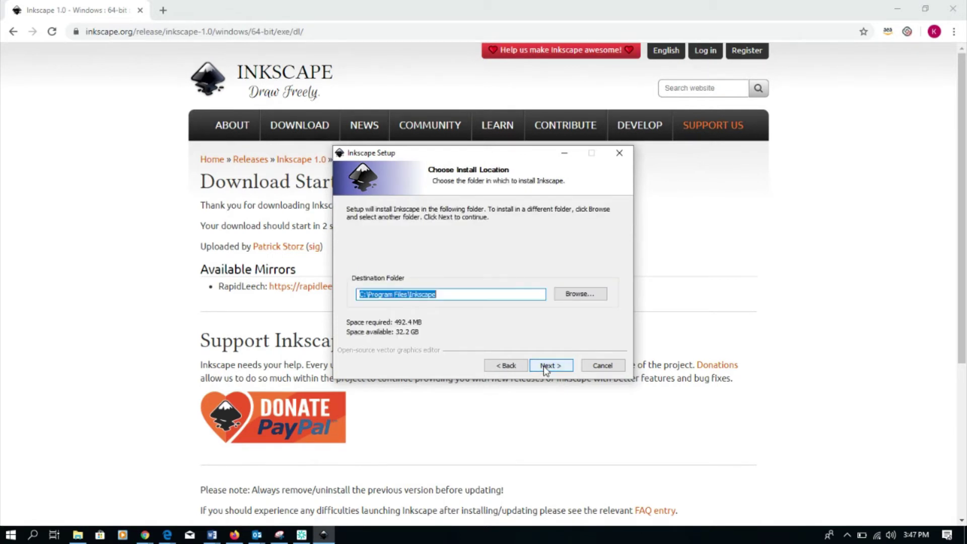
left_click(544, 366)
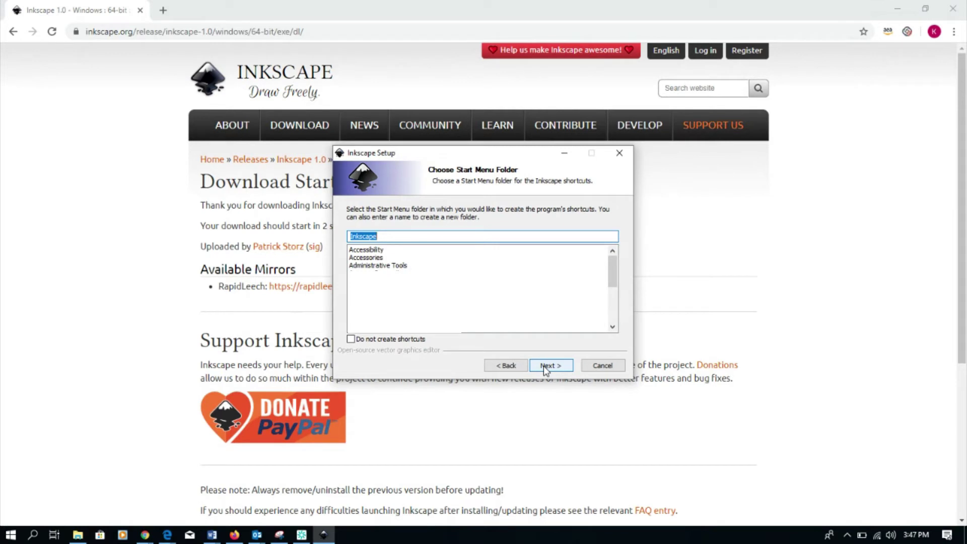
left_click(544, 366)
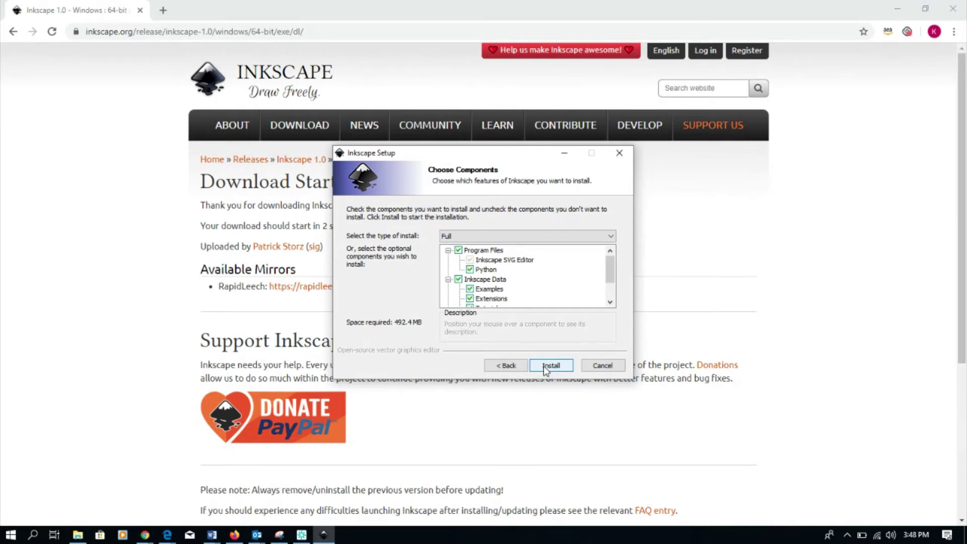
left_click(544, 366)
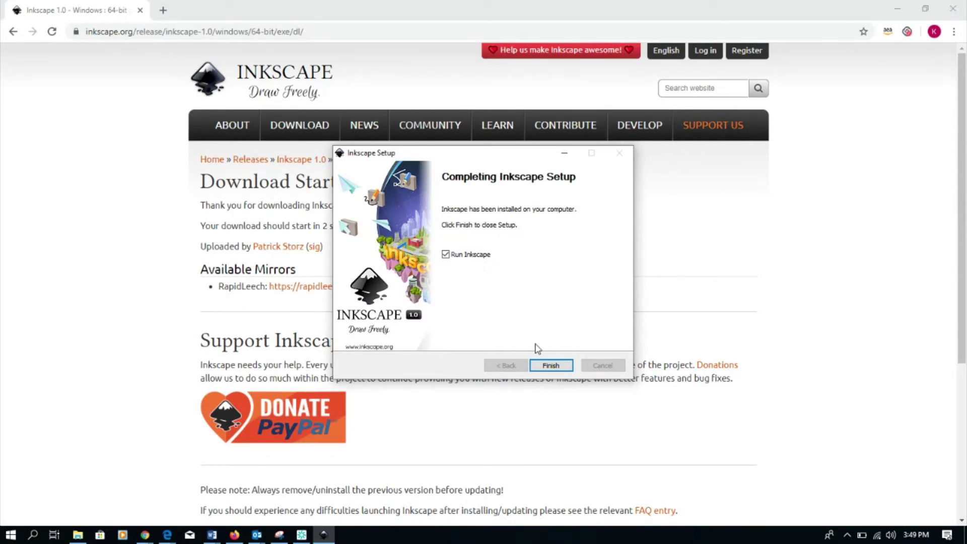
left_click(549, 367)
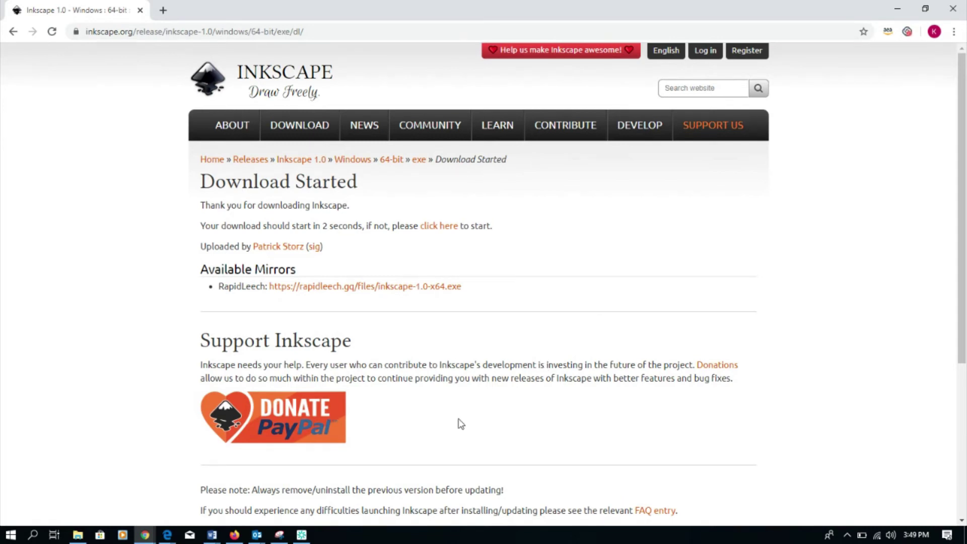
Step: Widen the Inkscape window and apply View > Default so the commands bar returns on top
left_click(323, 534)
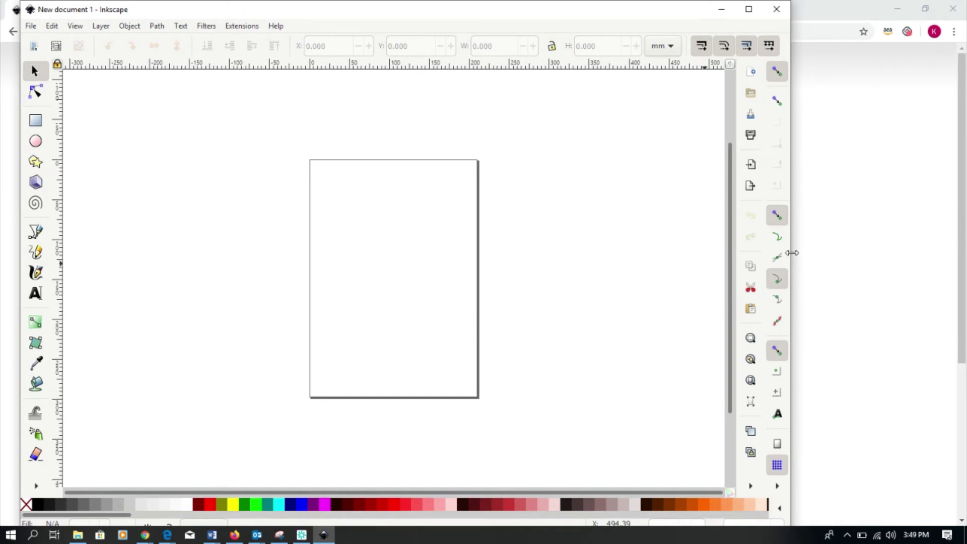
mouse_move(791, 252)
left_mouse_down()
mouse_move(900, 244)
mouse_move(964, 255)
left_mouse_up()
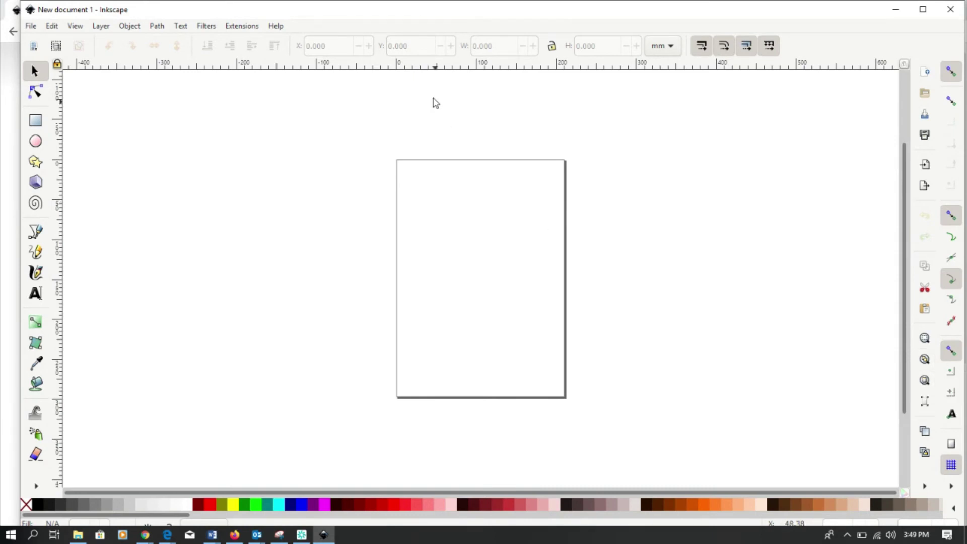
left_click(76, 28)
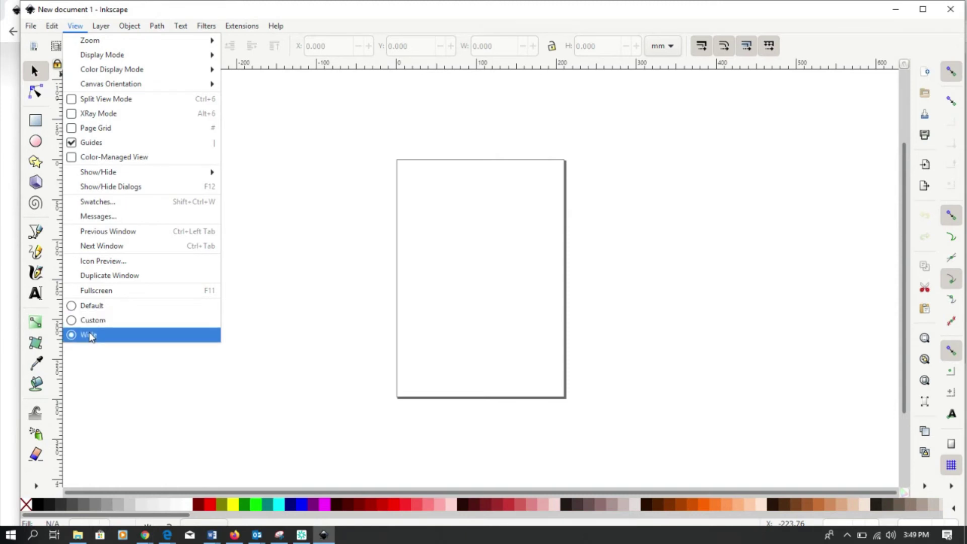
left_click(92, 306)
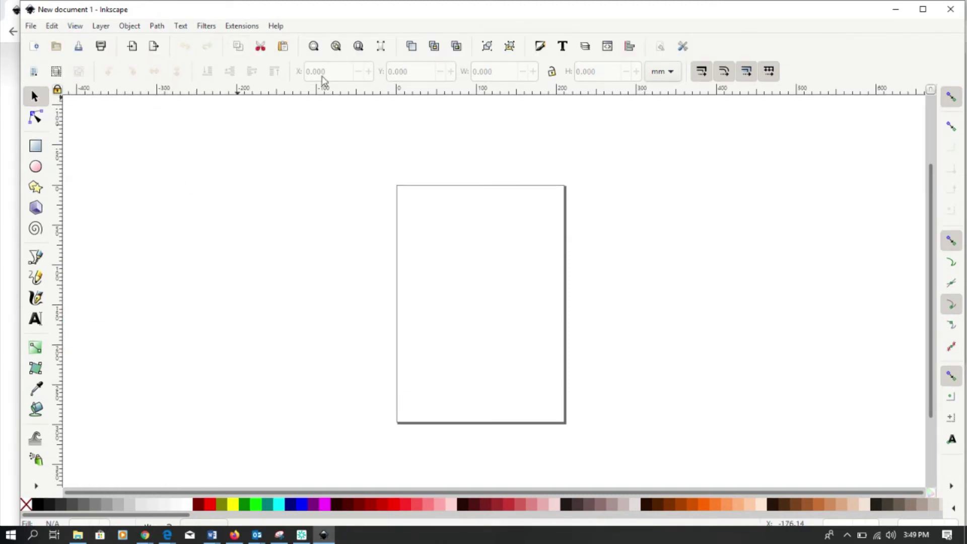
left_click_drag(326, 17, 317, 18)
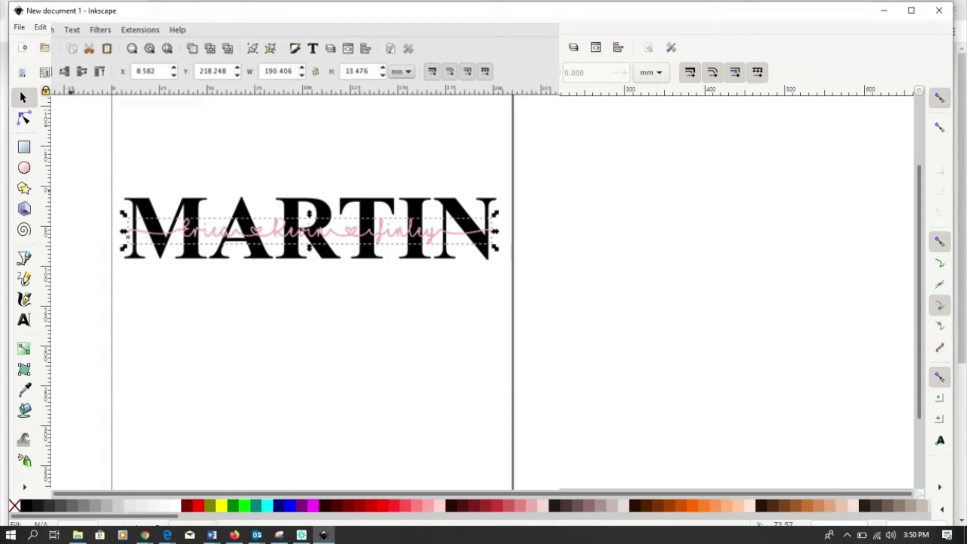
left_click(51, 29)
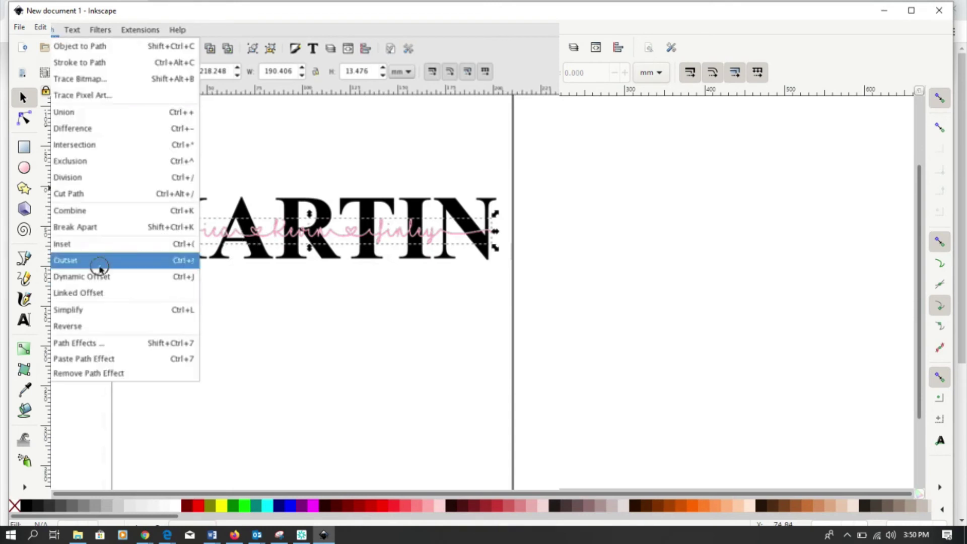
left_click(100, 261)
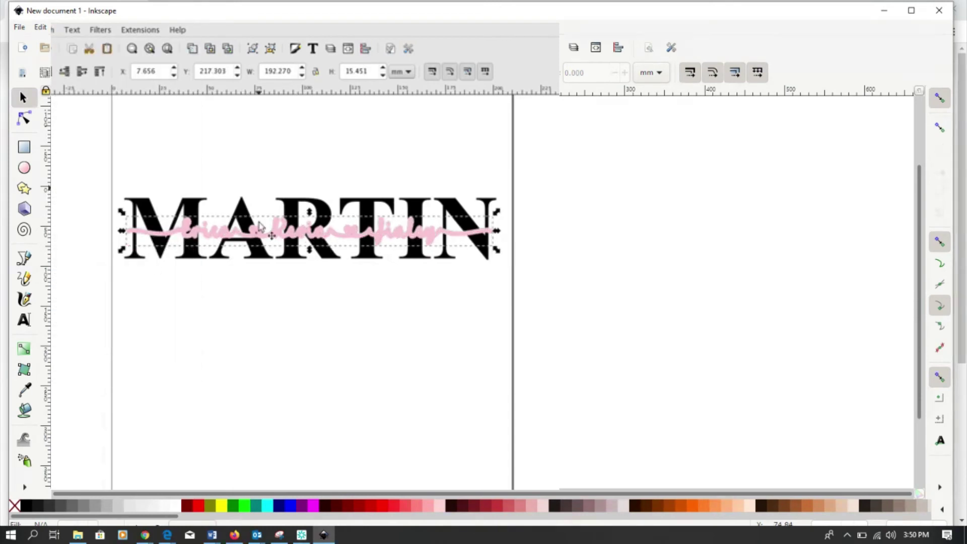
left_click(195, 204, "shift")
left_click(51, 30)
left_click(63, 137)
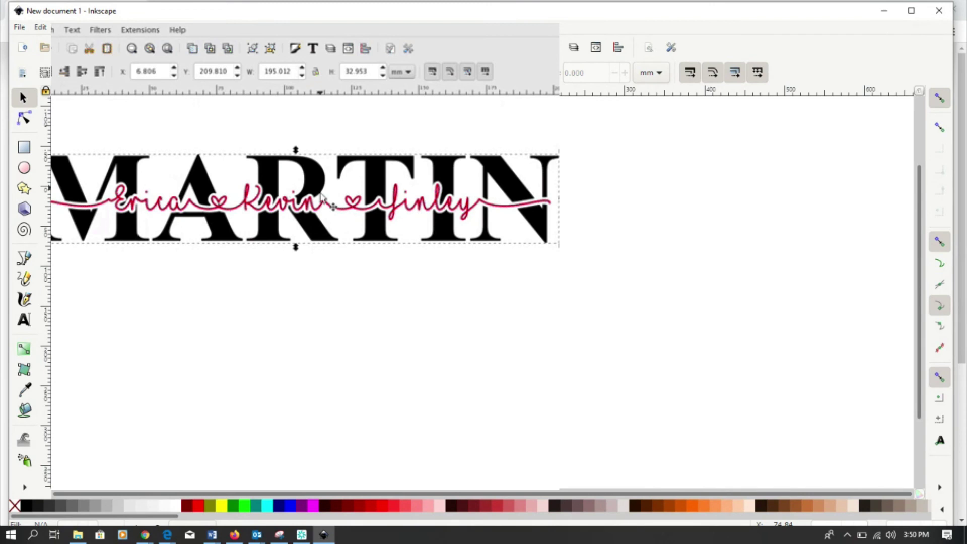
left_click(326, 201, "ctrl")
left_click(93, 345)
key("minus")
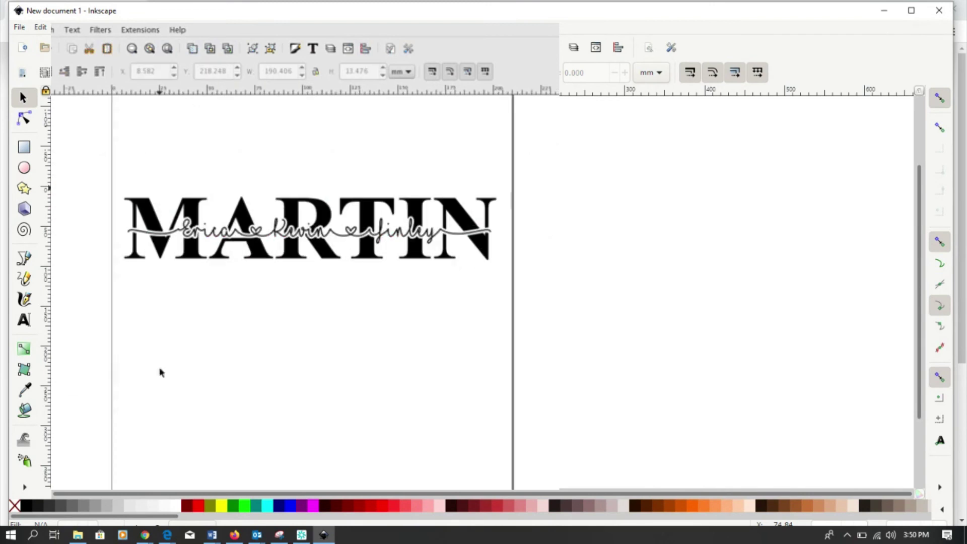
mouse_move(198, 220)
left_mouse_down()
mouse_move(287, 245)
mouse_move(219, 179)
mouse_move(272, 169)
mouse_move(335, 185)
mouse_move(355, 235)
mouse_move(335, 255)
left_mouse_up()
key("s")
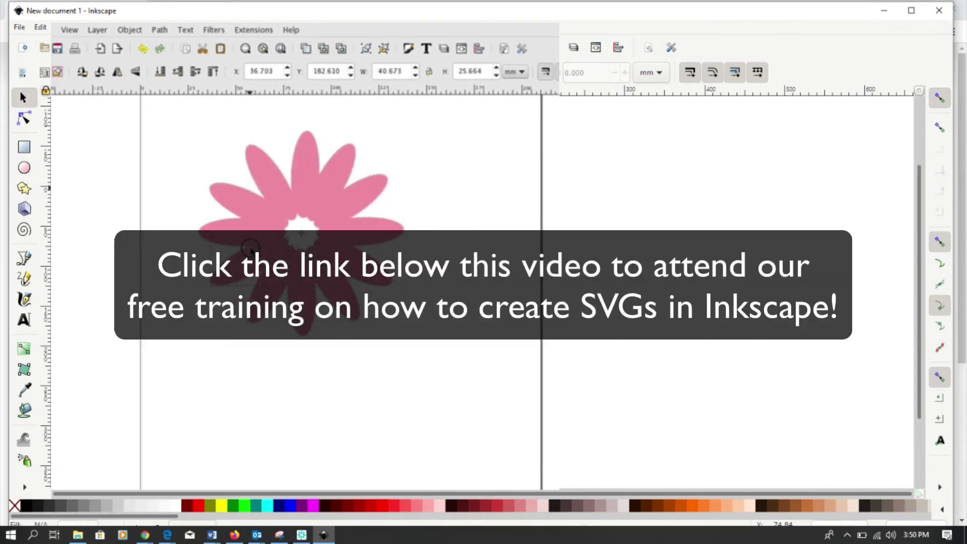
key("e")
left_click_drag(284, 207, 320, 243)
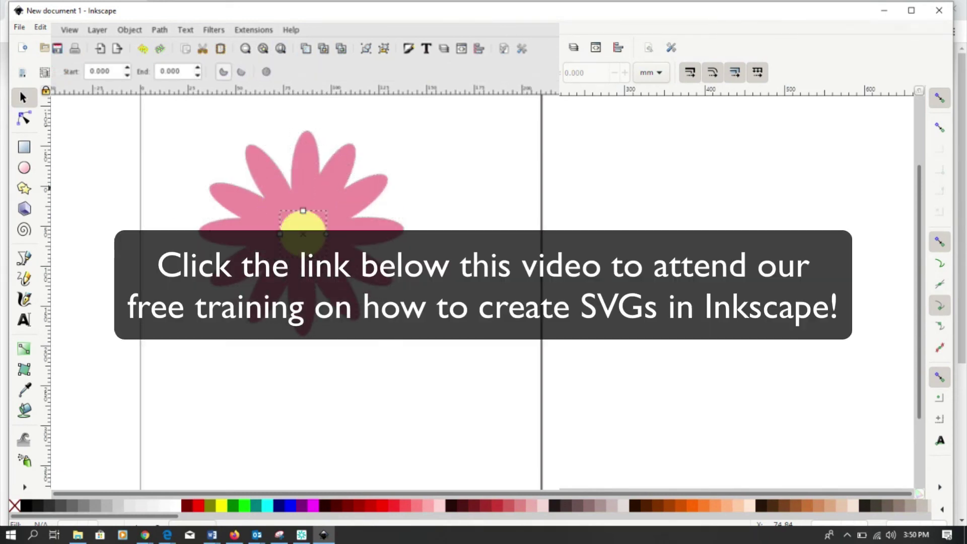
key("s")
key("ctrl+a")
mouse_move(386, 358)
left_mouse_down()
mouse_move(218, 183)
mouse_move(206, 200)
left_mouse_up()
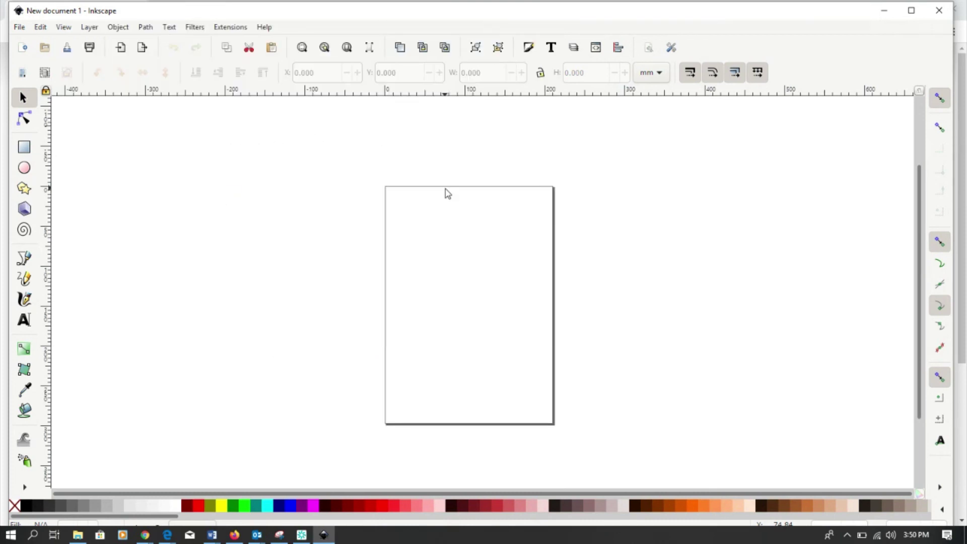